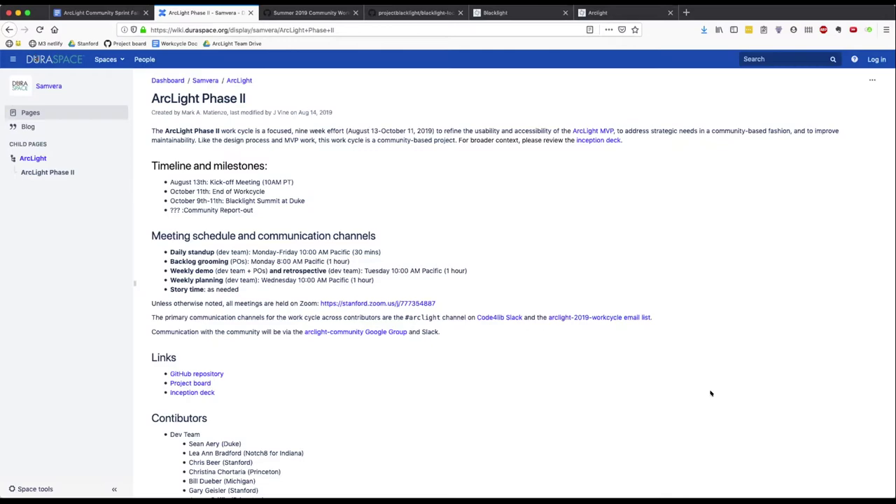
- Review the ArcLight Phase II wiki page and the README of the projectblacklight/arclight repository on GitHub
{"action": "scroll", "coordinate": [711, 394], "scroll_direction": "down", "scroll_amount": 1}
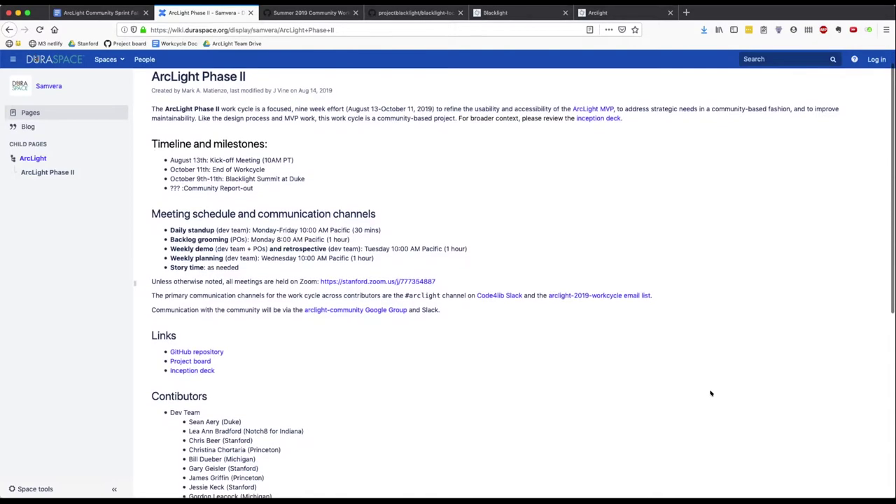
{"action": "scroll", "coordinate": [717, 421], "scroll_direction": "down", "scroll_amount": 2}
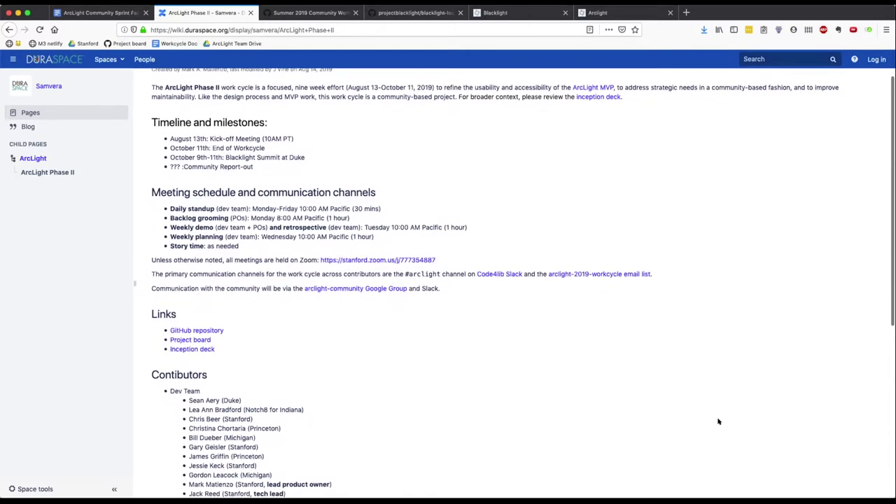
{"action": "scroll", "coordinate": [718, 421], "scroll_direction": "down", "scroll_amount": 1}
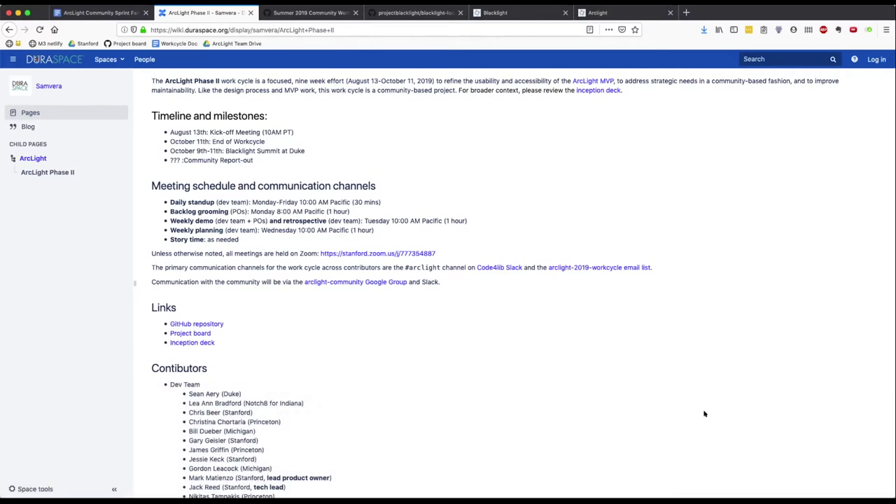
{"action": "scroll", "coordinate": [682, 392], "scroll_direction": "down", "scroll_amount": 3}
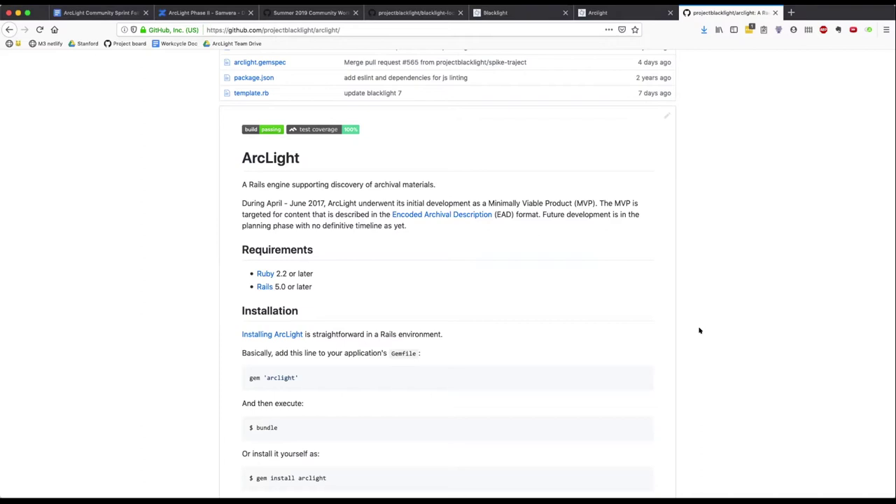
{"action": "scroll", "coordinate": [689, 323], "scroll_direction": "down", "scroll_amount": 1}
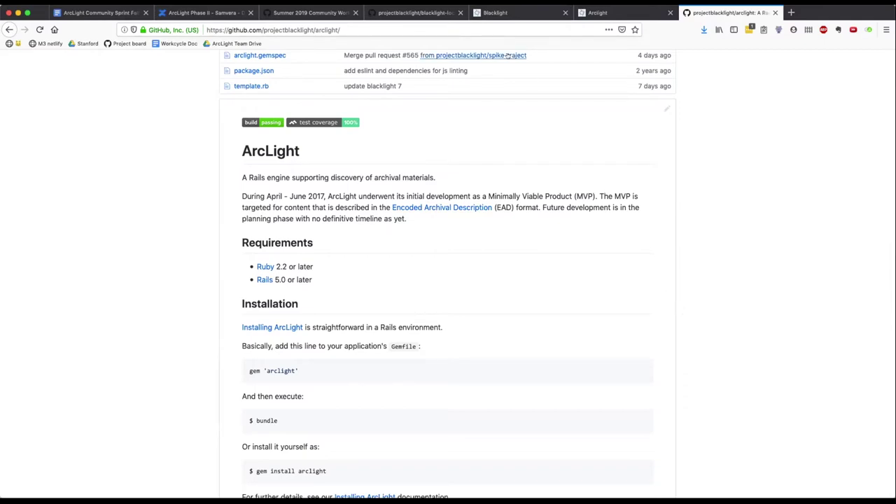
- Go to the local ArcLight site and switch its interface language to Spanish
{"action": "left_click", "coordinate": [616, 10]}
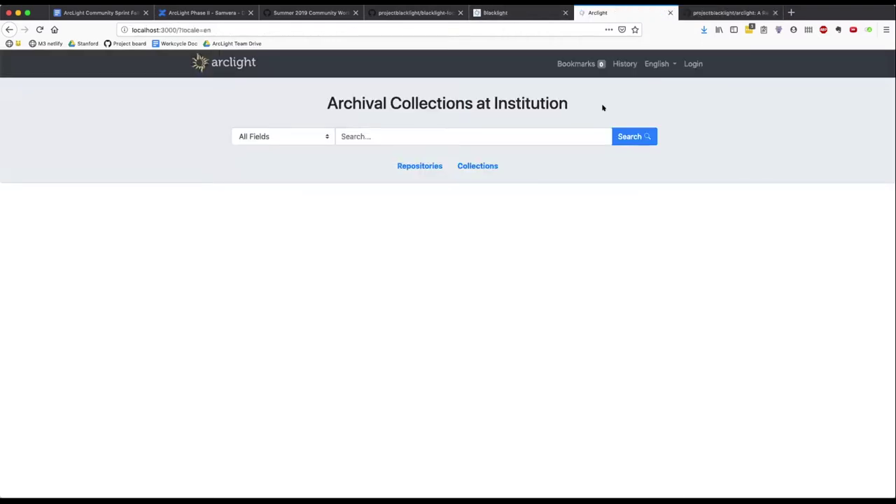
{"action": "left_click", "coordinate": [657, 64]}
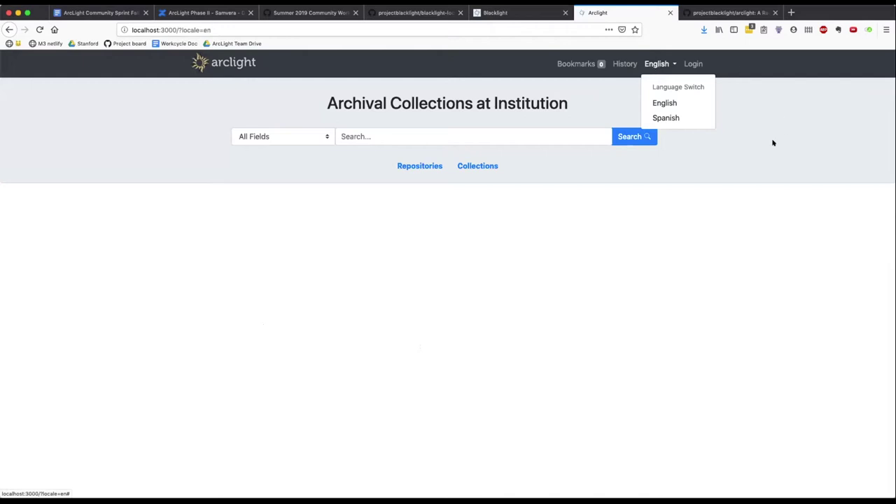
{"action": "left_click", "coordinate": [727, 96]}
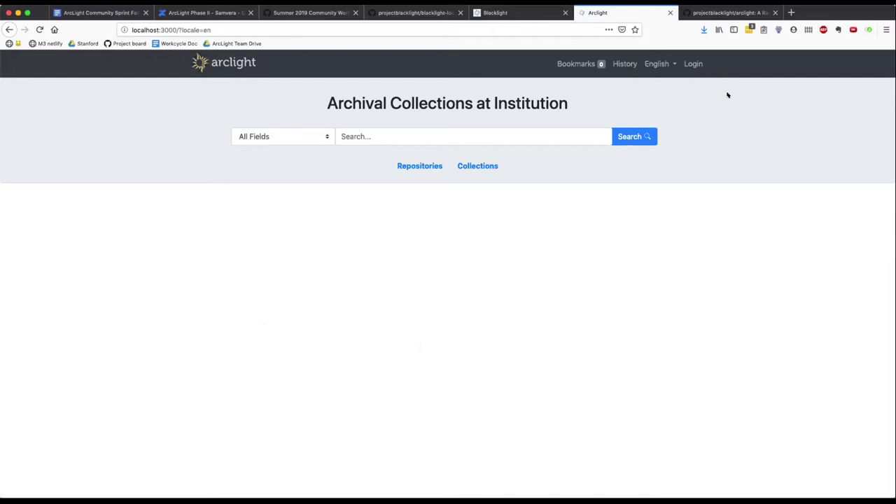
{"action": "left_click", "coordinate": [643, 63]}
{"action": "left_click", "coordinate": [663, 119]}
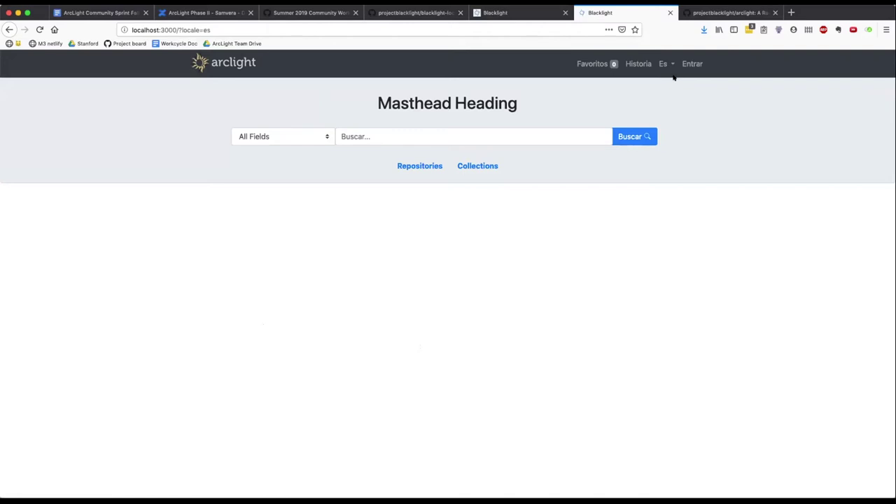
- View the Collections page in Spanish, return to the home page and set the interface language back to English
{"action": "left_click", "coordinate": [472, 166]}
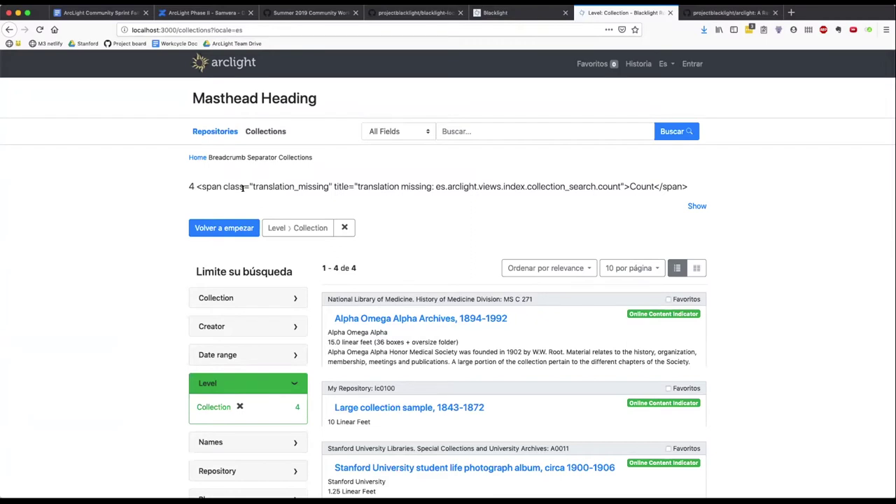
{"action": "key", "text": "super+Left"}
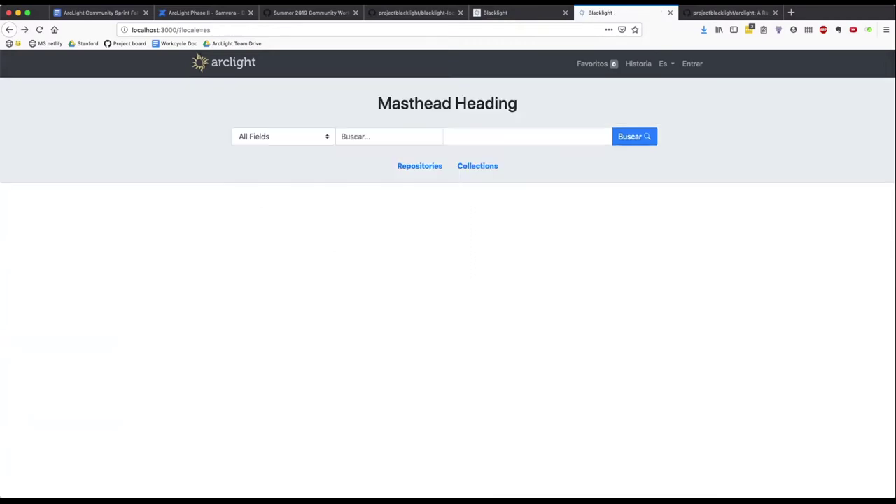
{"action": "left_click", "coordinate": [671, 70]}
{"action": "left_click", "coordinate": [673, 102]}
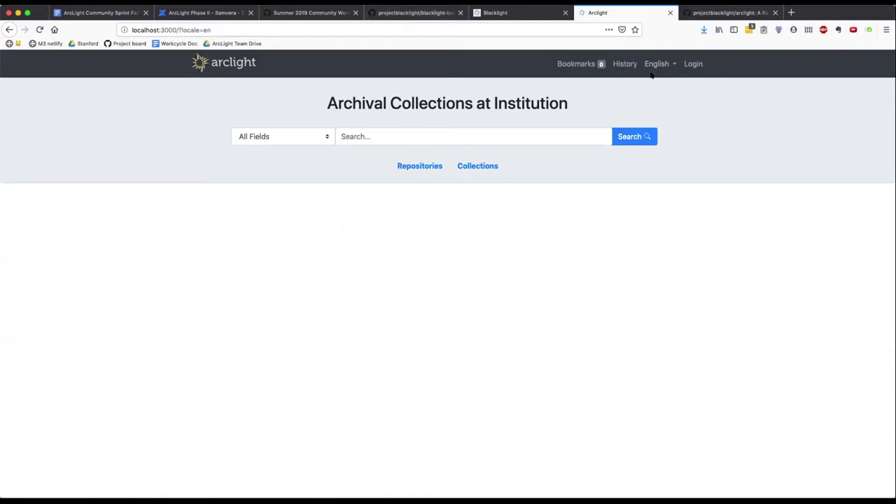
- Look at the blacklight-locale_picker repository and the language choices offered on the Blacklight demo site
{"action": "left_click", "coordinate": [413, 13]}
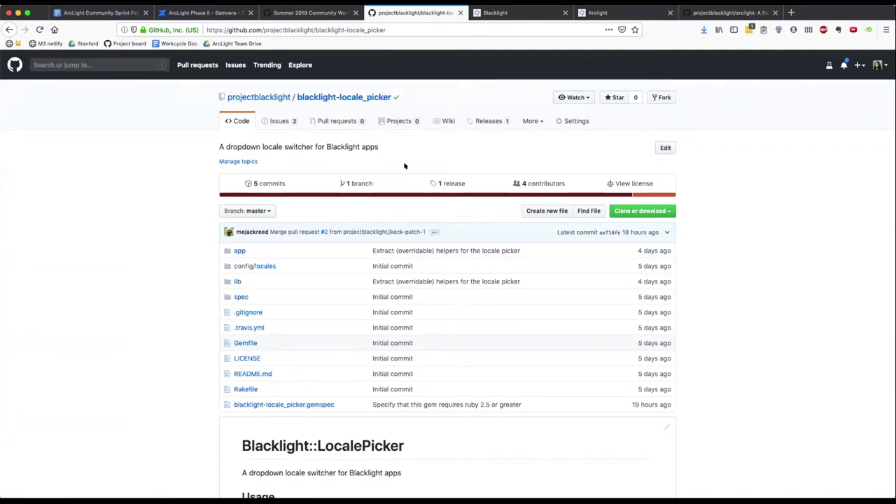
{"action": "left_click", "coordinate": [643, 18]}
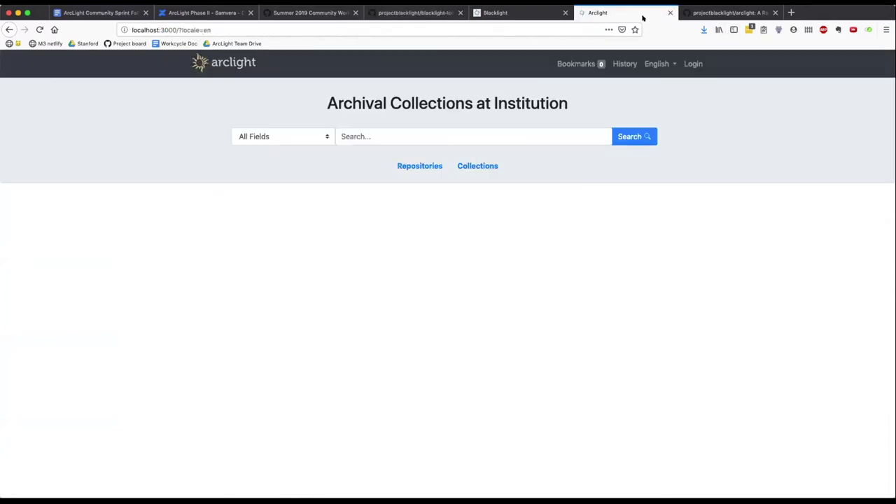
{"action": "left_click", "coordinate": [516, 16]}
{"action": "left_click", "coordinate": [665, 64]}
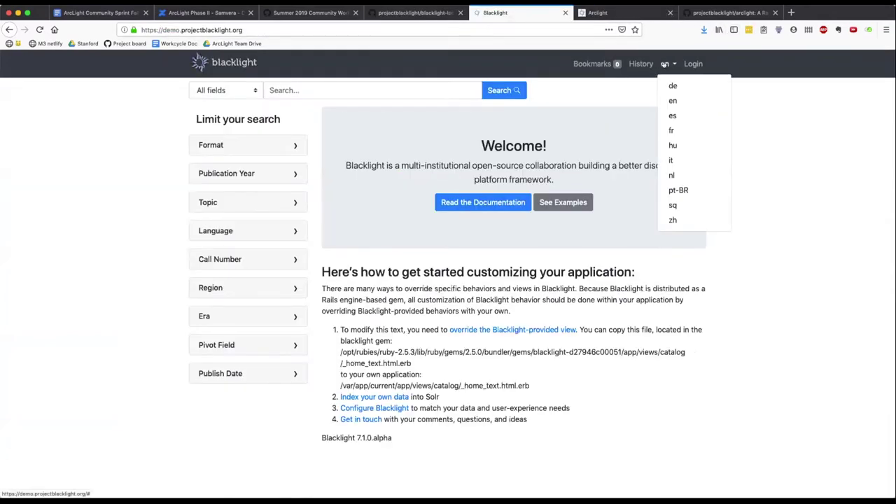
{"action": "left_click", "coordinate": [625, 92]}
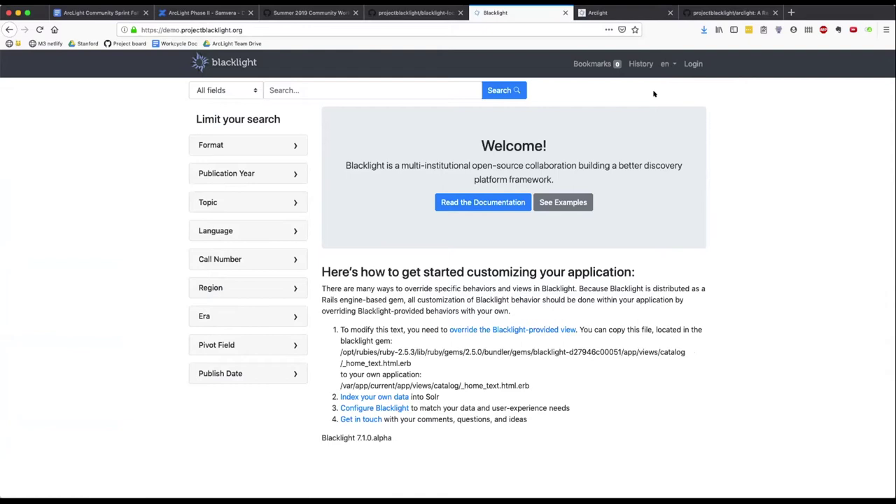
{"action": "left_click", "coordinate": [420, 13]}
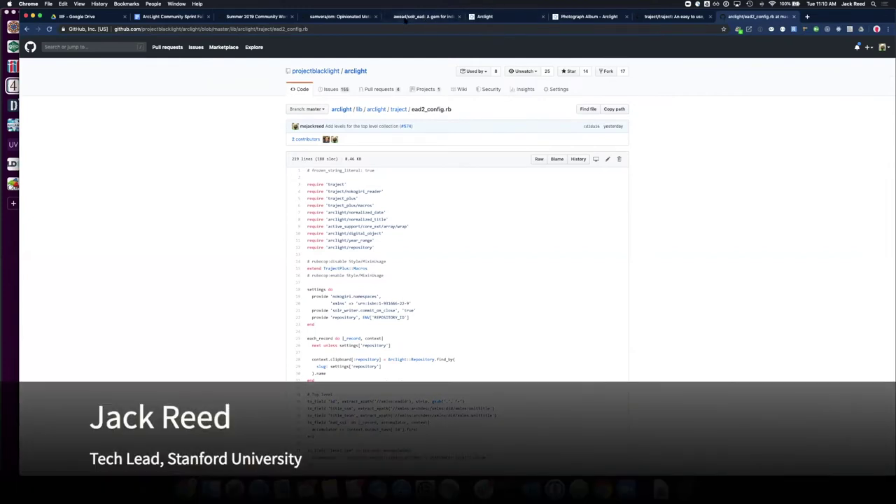
- Open the main page of the projectblacklight/arclight repository in a separate tab and look over its files
{"action": "left_click", "coordinate": [363, 71], "text": "super"}
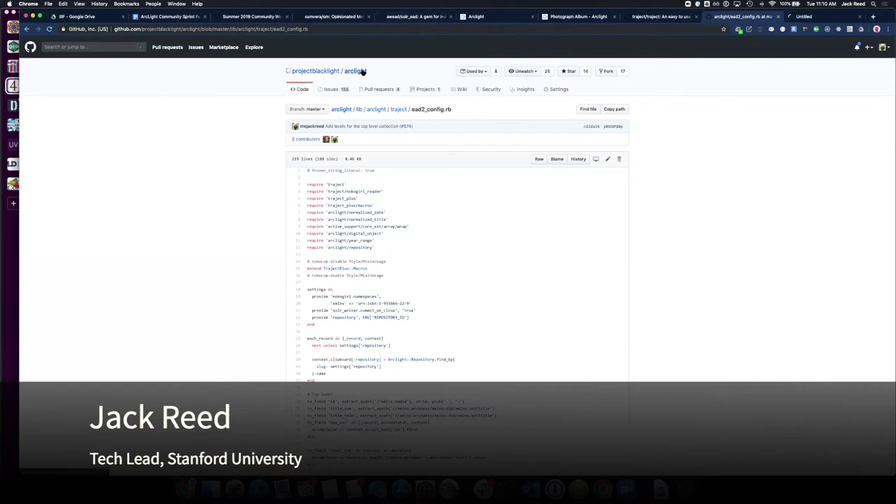
{"action": "key", "text": "ctrl+Tab"}
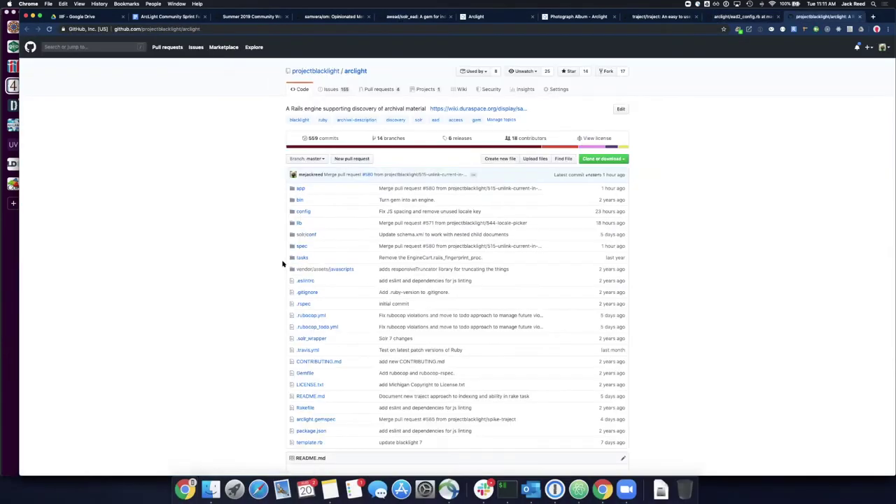
{"action": "scroll", "coordinate": [283, 264], "scroll_direction": "down", "scroll_amount": 1}
- View the GitHub repositories of the solr_ead and traject indexing tools
{"action": "left_click", "coordinate": [407, 18]}
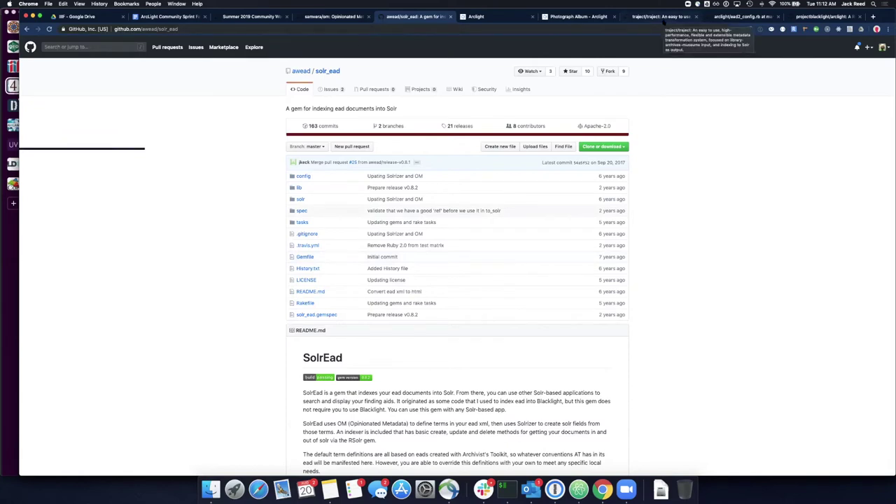
{"action": "left_click", "coordinate": [661, 17]}
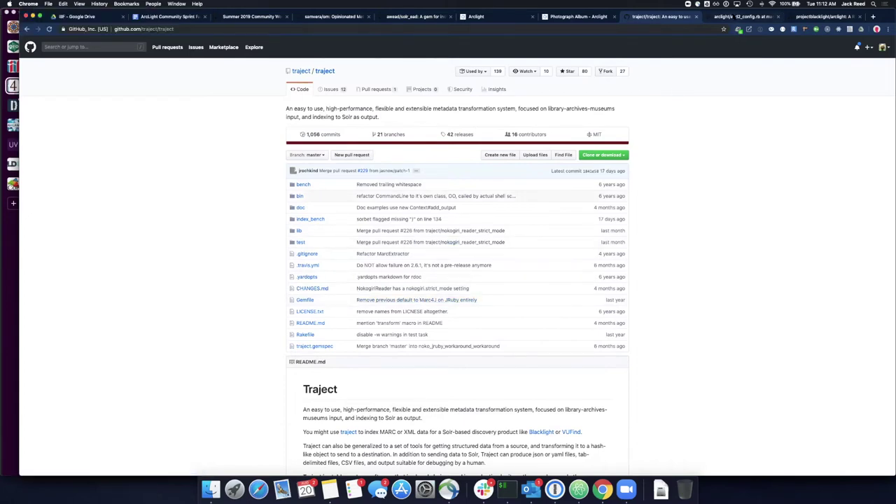
- Examine the field mappings in ArcLight's traject configuration file ead2_config.rb, from the settings down to the repository fields
{"action": "left_click", "coordinate": [739, 16]}
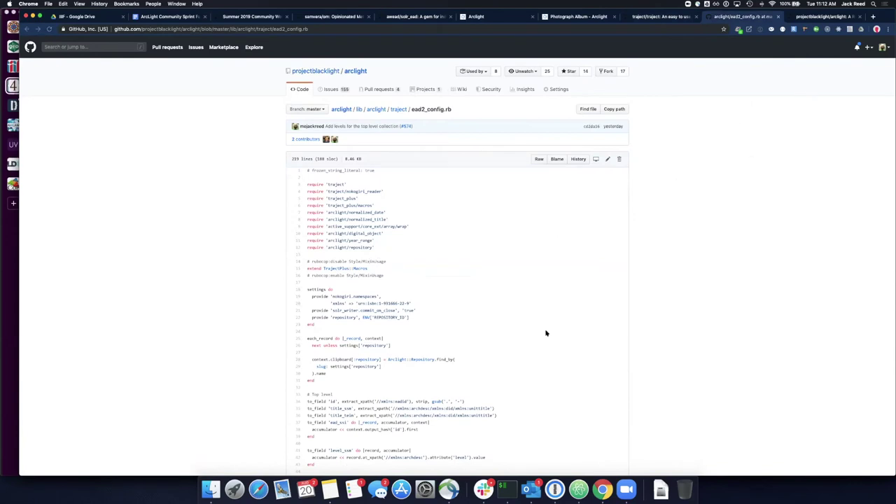
{"action": "scroll", "coordinate": [546, 334], "scroll_direction": "down", "scroll_amount": 3}
{"action": "scroll", "coordinate": [545, 333], "scroll_direction": "down", "scroll_amount": 2}
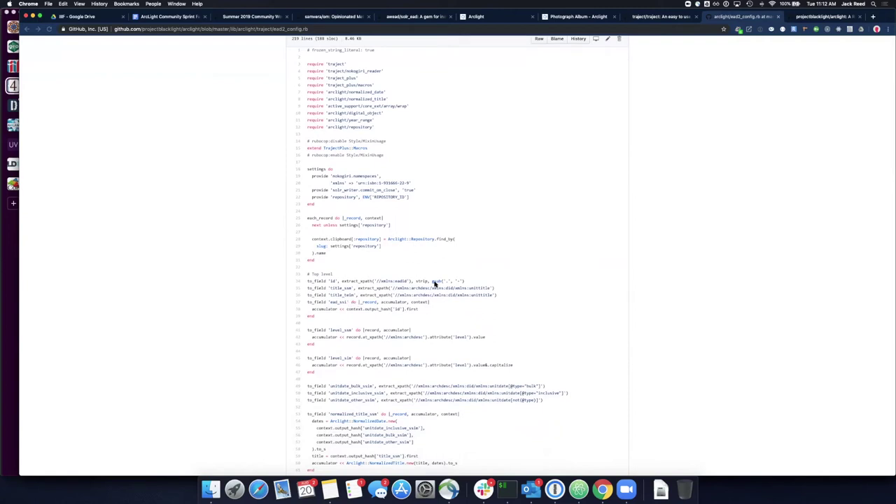
{"action": "scroll", "coordinate": [435, 283], "scroll_direction": "down", "scroll_amount": 1}
{"action": "scroll", "coordinate": [435, 283], "scroll_direction": "up", "scroll_amount": 5}
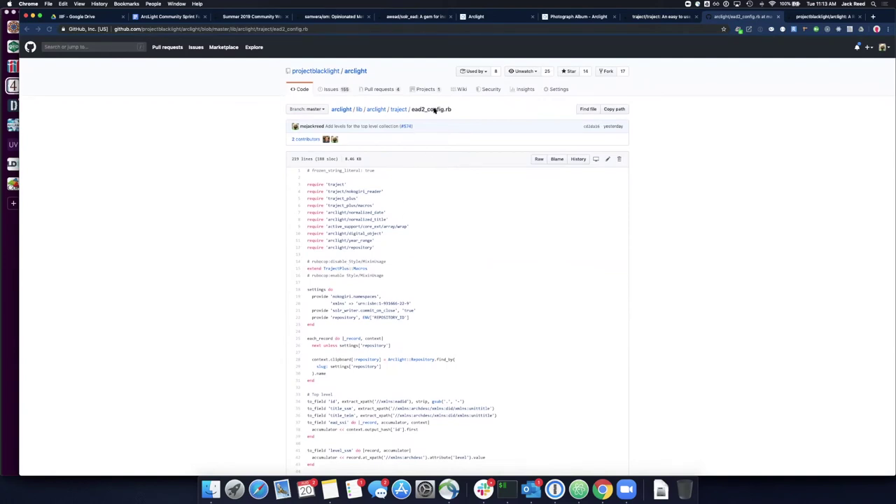
{"action": "scroll", "coordinate": [401, 304], "scroll_direction": "down", "scroll_amount": 1}
{"action": "scroll", "coordinate": [401, 304], "scroll_direction": "down", "scroll_amount": 5}
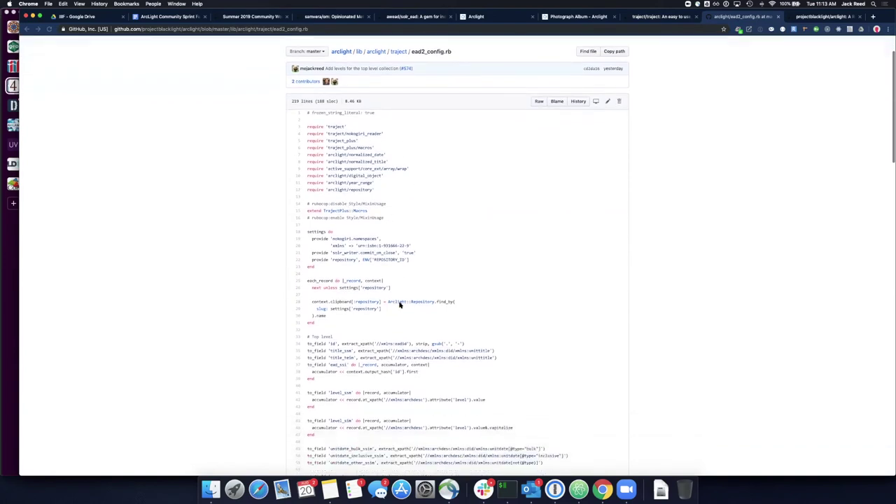
{"action": "scroll", "coordinate": [401, 305], "scroll_direction": "down", "scroll_amount": 2}
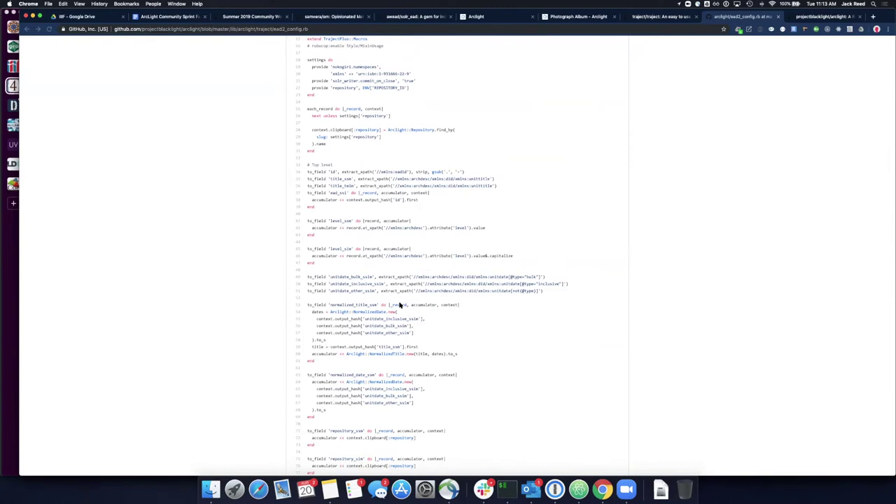
{"action": "scroll", "coordinate": [400, 305], "scroll_direction": "up", "scroll_amount": 10}
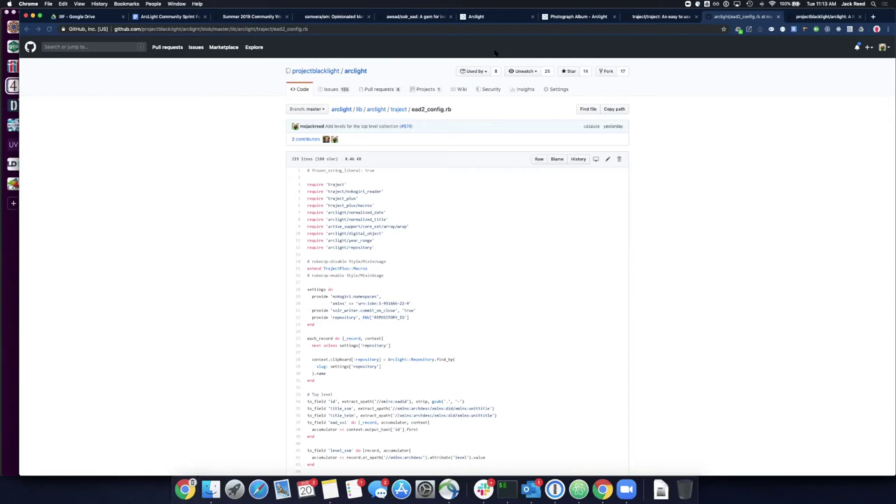
- View the arclight repository page and return to the home page of the local ArcLight site
{"action": "left_click", "coordinate": [803, 16]}
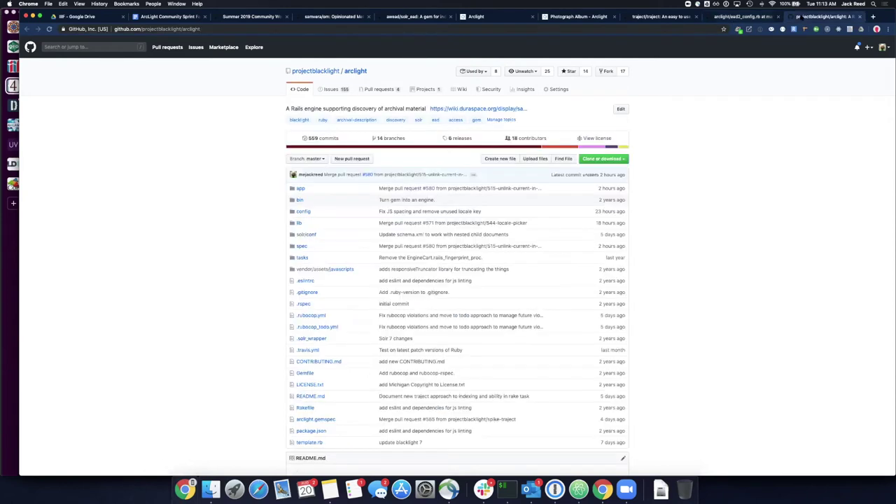
{"action": "left_click", "coordinate": [496, 20]}
{"action": "left_click", "coordinate": [635, 144]}
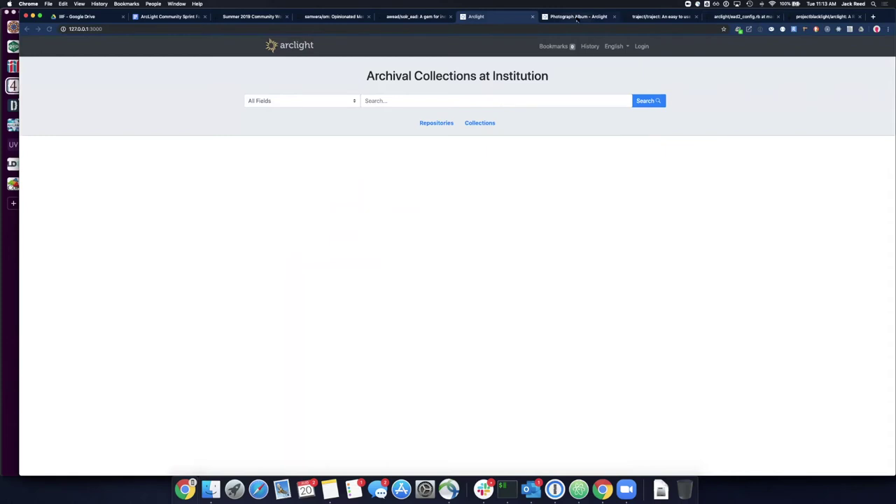
- Show the Photograph Album's online content in the image viewer and page forward to image 4
{"action": "left_click", "coordinate": [577, 17]}
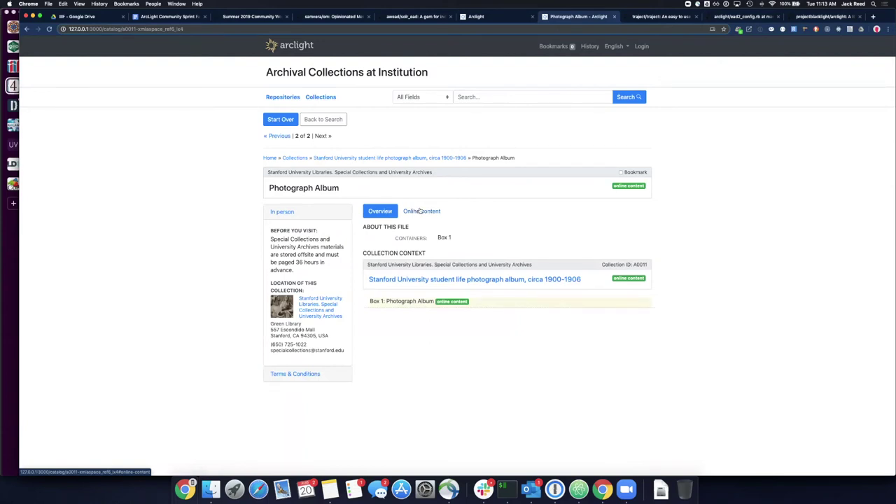
{"action": "left_click", "coordinate": [420, 211]}
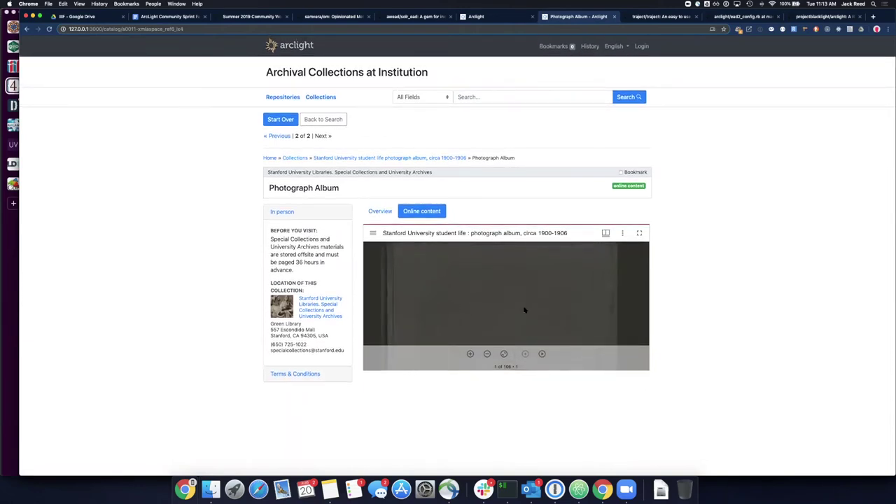
{"action": "left_click", "coordinate": [542, 354]}
{"action": "left_click", "coordinate": [542, 354]}
{"action": "left_click", "coordinate": [542, 353]}
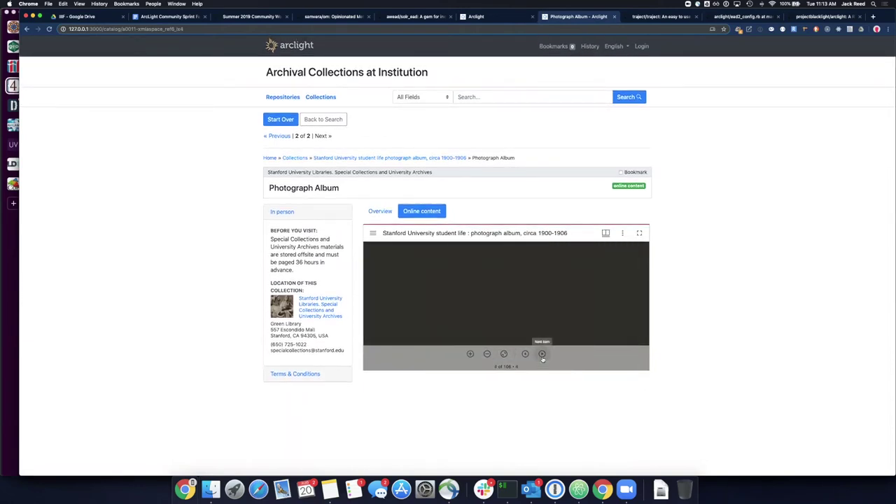
- Compare the album's Overview and Online content views, and open its parent collection, Stanford University student life photograph album, circa 1900-1906
{"action": "left_click", "coordinate": [380, 211]}
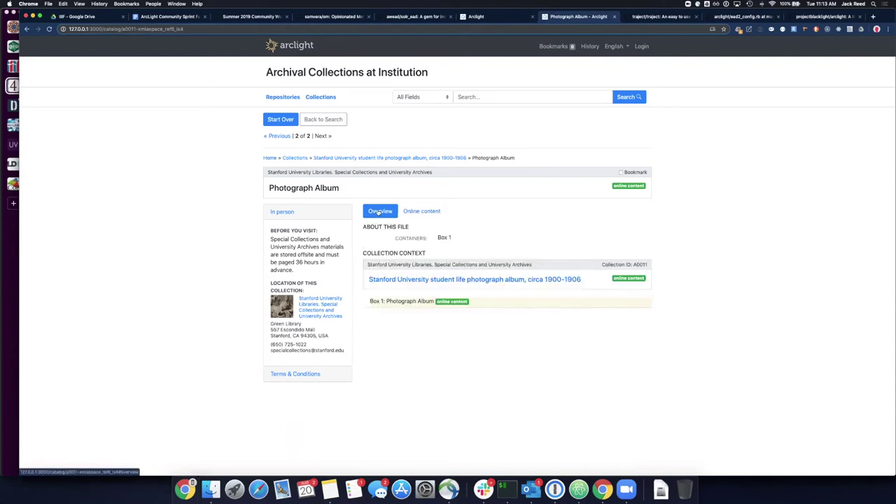
{"action": "left_click", "coordinate": [423, 211]}
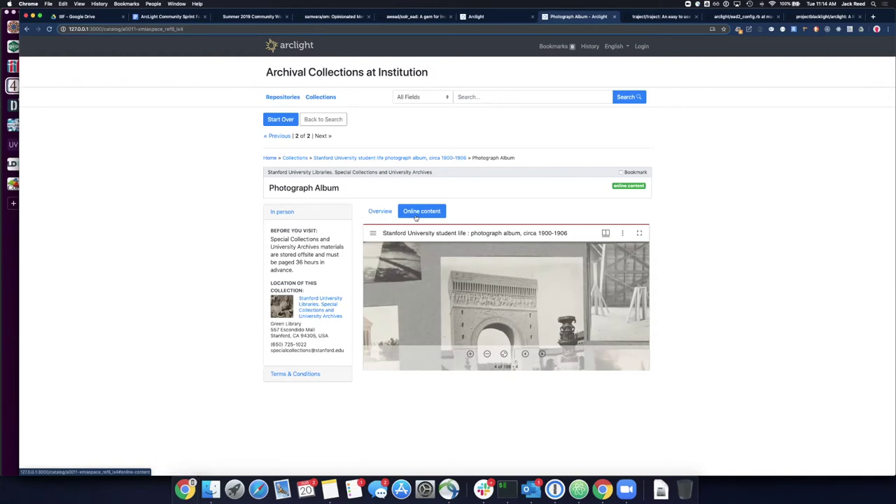
{"action": "left_click", "coordinate": [417, 158]}
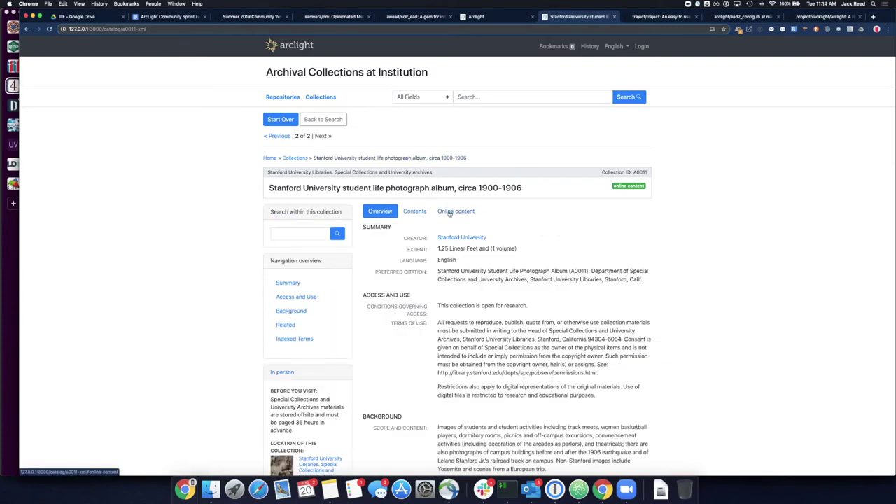
- View the online content of the Stanford University student life photograph album collection and go back to the list of all collections
{"action": "left_click", "coordinate": [450, 213]}
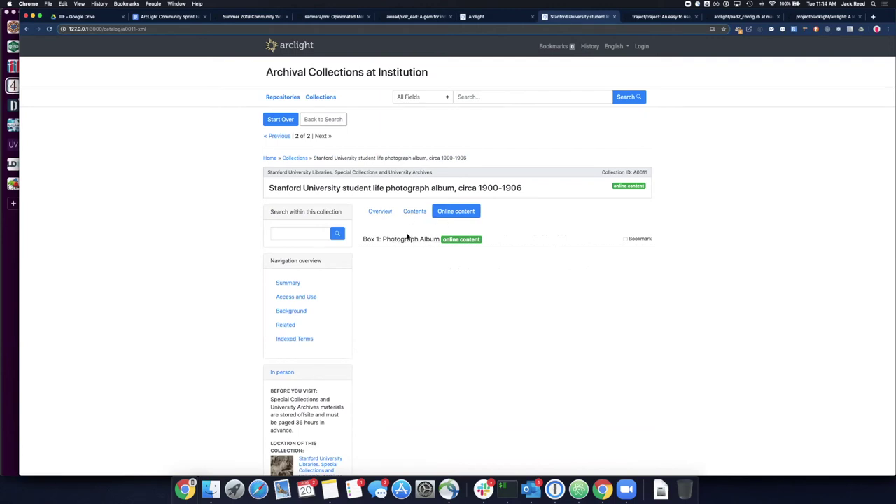
{"action": "scroll", "coordinate": [407, 236], "scroll_direction": "down", "scroll_amount": 1}
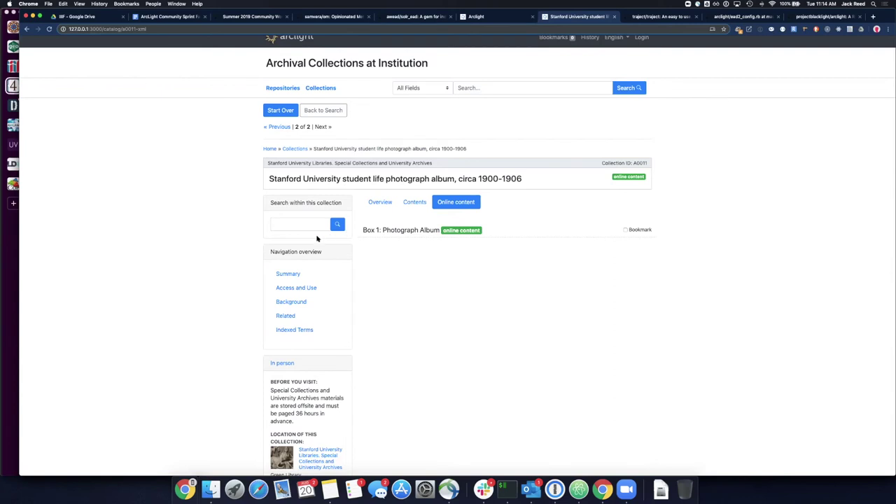
{"action": "left_click", "coordinate": [300, 149]}
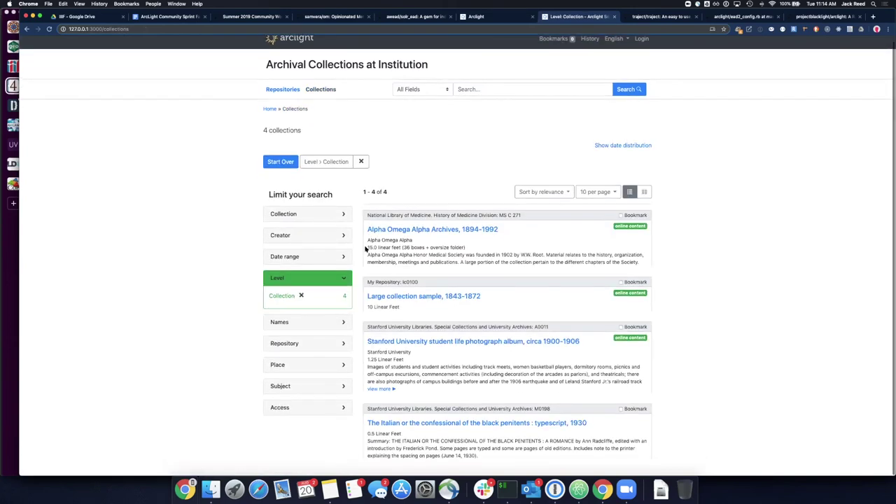
- Browse the contents of the Large collection sample, 1843-1872, expand the children of File 1 and open Item AA002
{"action": "scroll", "coordinate": [365, 249], "scroll_direction": "up", "scroll_amount": 1}
{"action": "left_click", "coordinate": [401, 304]}
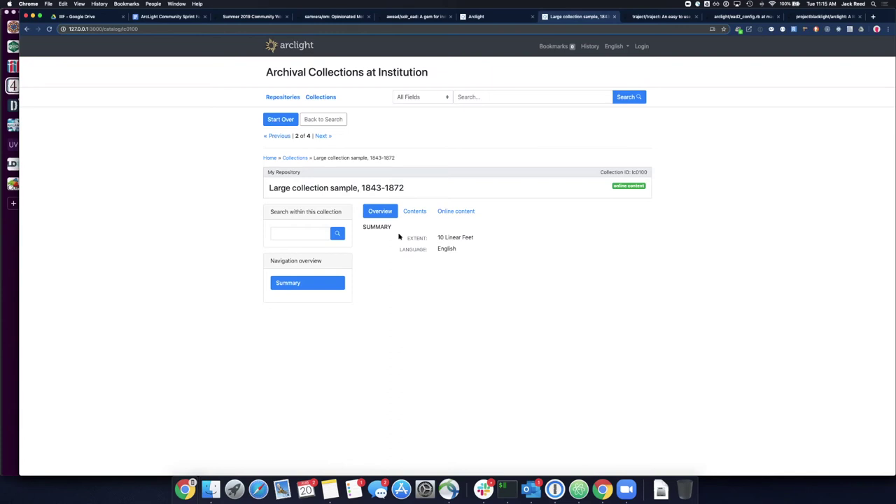
{"action": "left_click", "coordinate": [424, 212]}
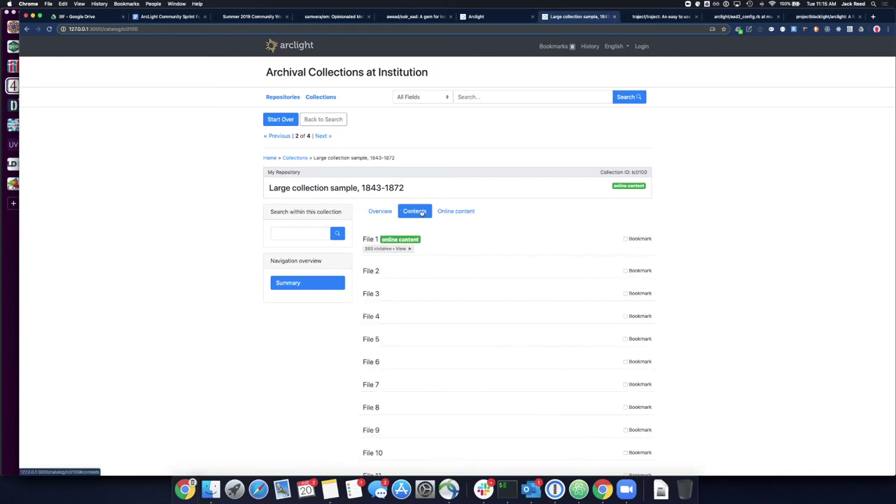
{"action": "left_click", "coordinate": [402, 249]}
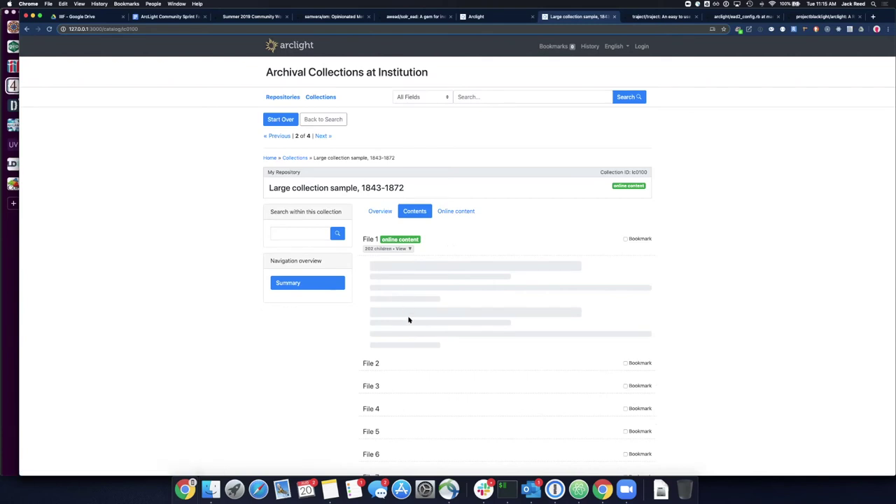
{"action": "left_click", "coordinate": [392, 295]}
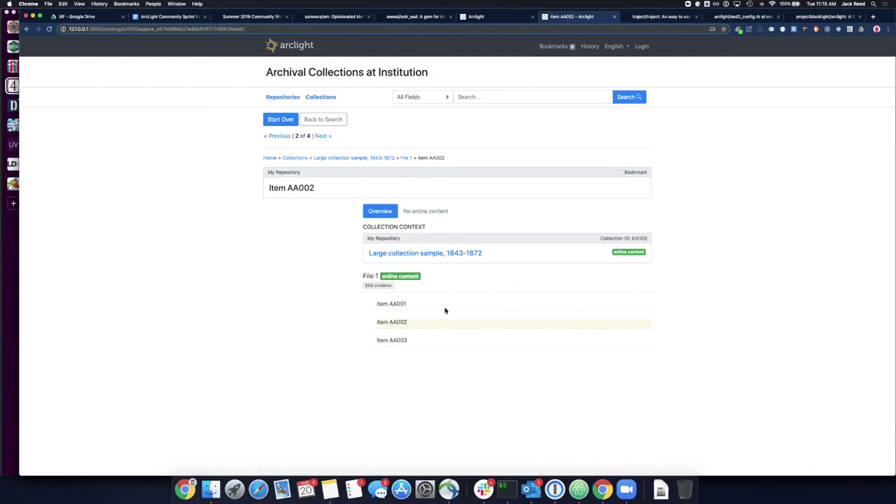
- Return to the Collections list and show and hide its date distribution chart three times, leaving it hidden
{"action": "left_click", "coordinate": [322, 119]}
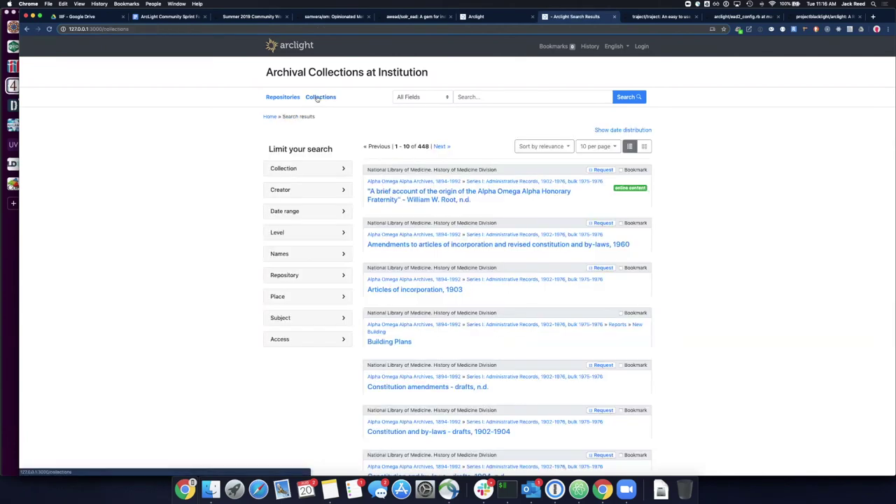
{"action": "left_click", "coordinate": [319, 97]}
{"action": "left_click", "coordinate": [630, 154]}
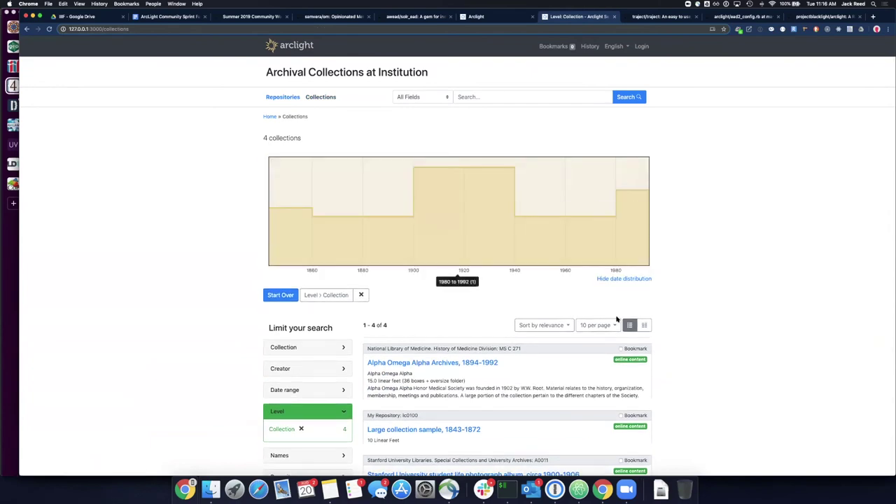
{"action": "left_click", "coordinate": [647, 278]}
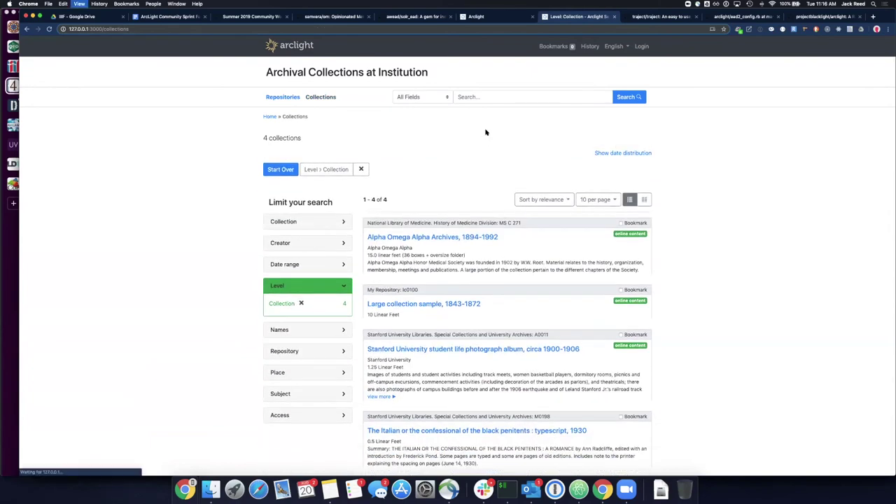
{"action": "left_click", "coordinate": [608, 154]}
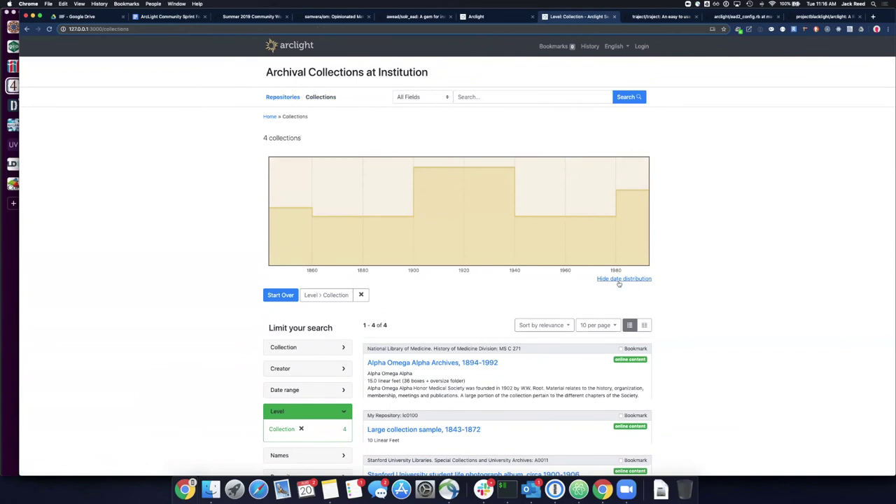
{"action": "left_click", "coordinate": [623, 279]}
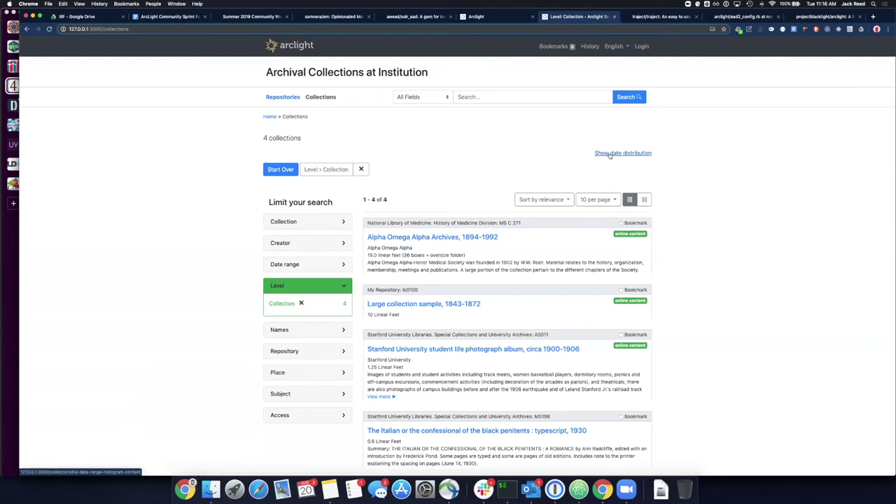
{"action": "left_click", "coordinate": [608, 155]}
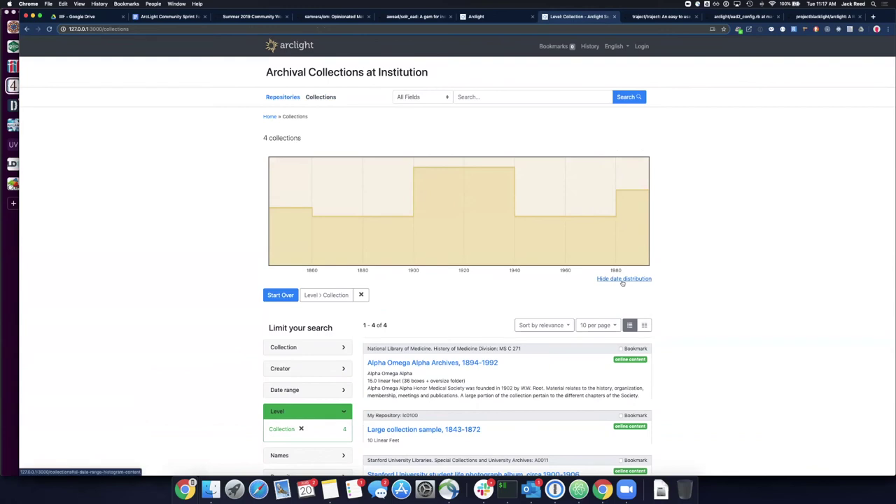
{"action": "left_click", "coordinate": [622, 280]}
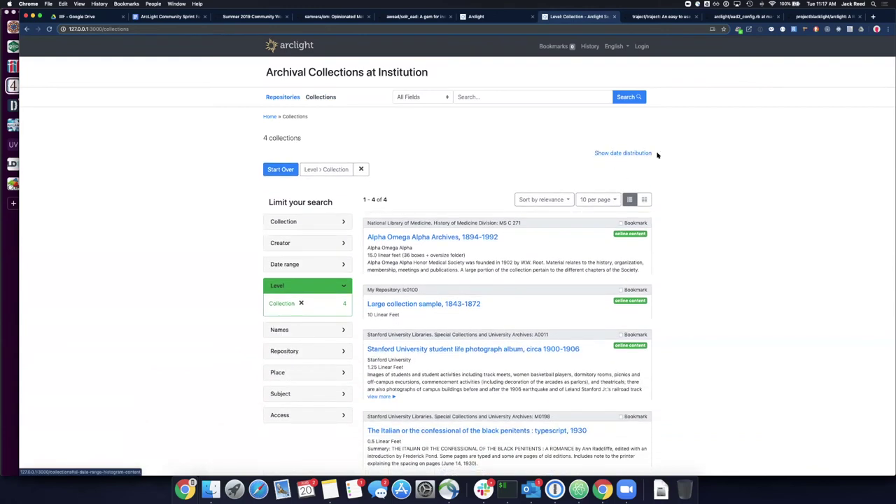